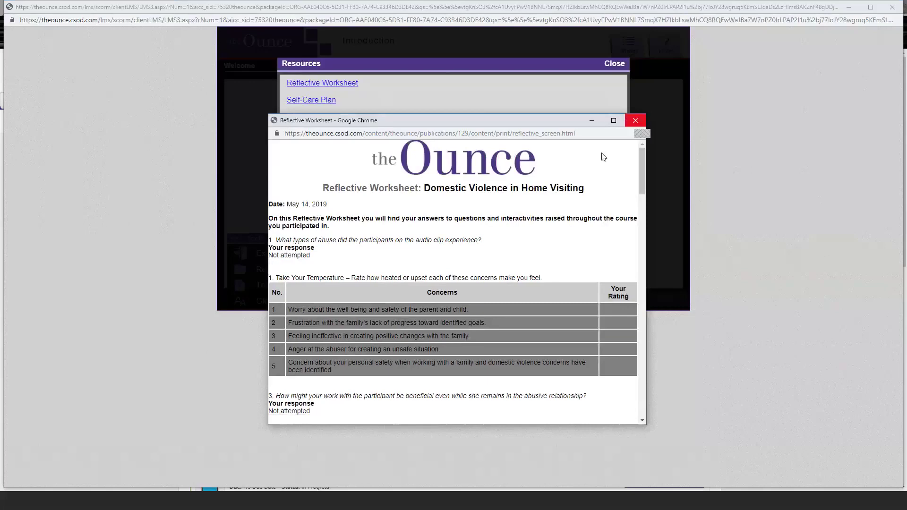
Close the Reflective Worksheet window and the course's Resources list.
right_click(552, 204)
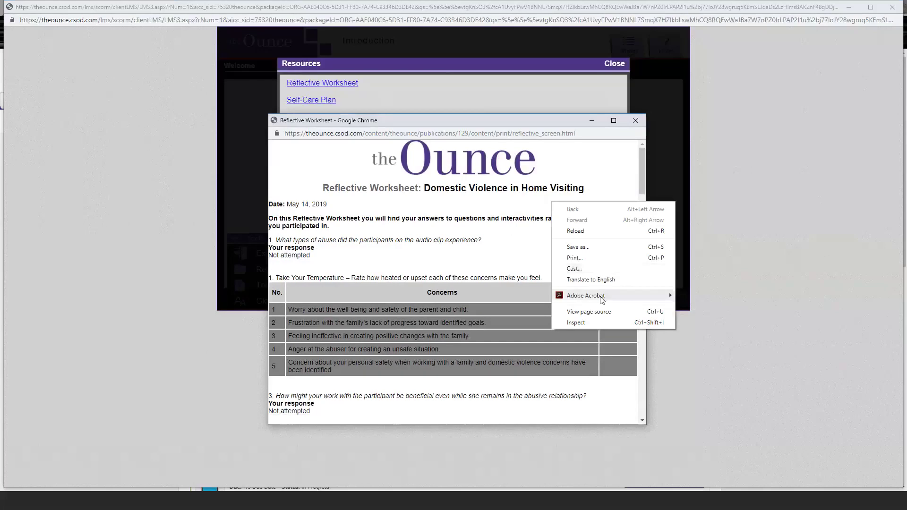
left_click(633, 121)
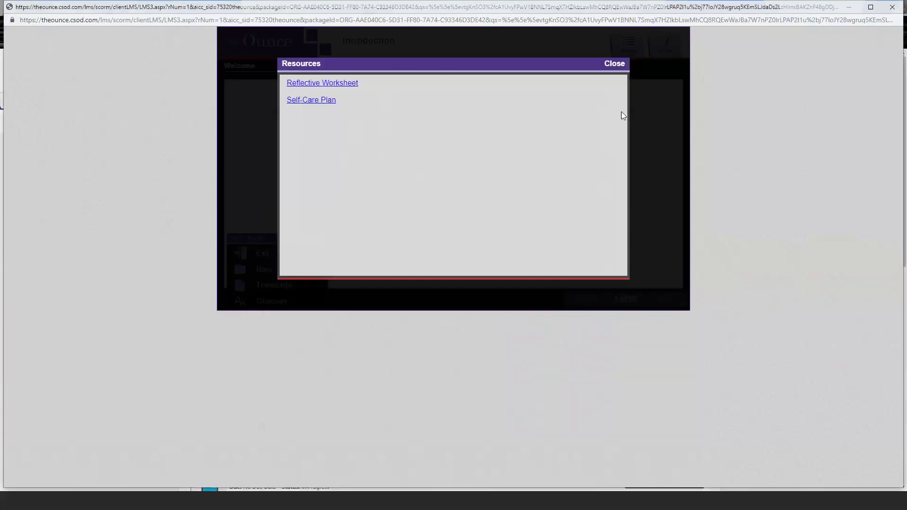
left_click(621, 65)
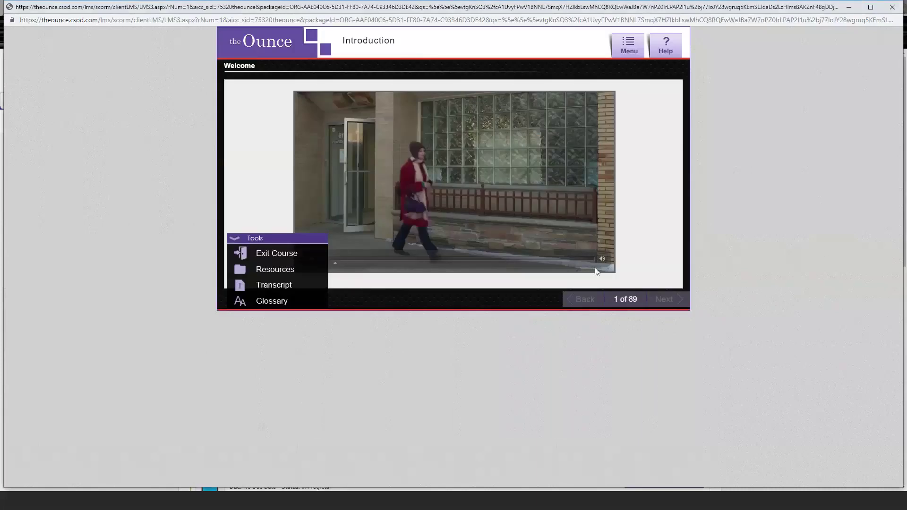
Exit the Domestic Violence in Home Visiting course and confirm leaving it.
left_click(271, 257)
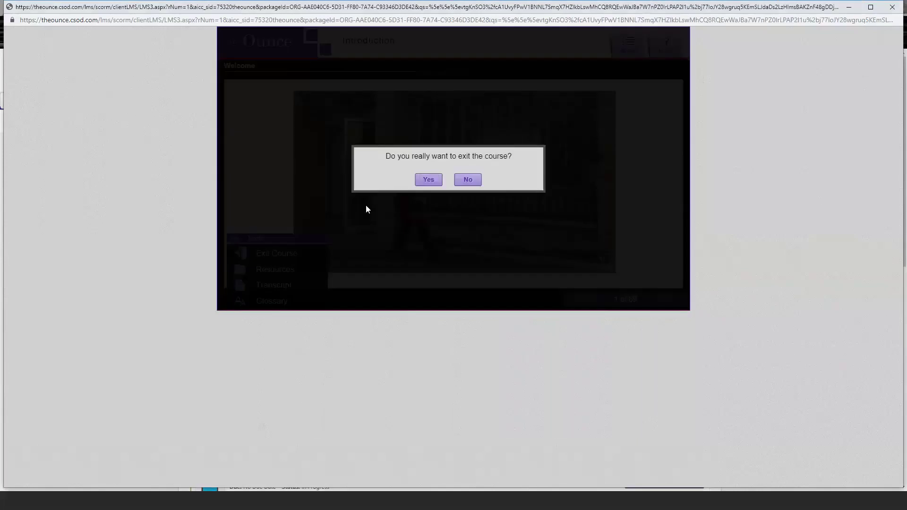
left_click(466, 181)
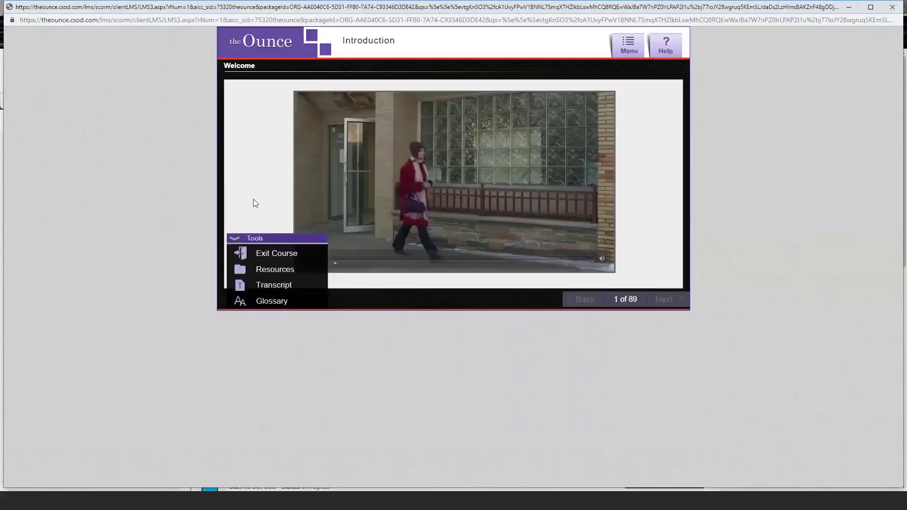
left_click(291, 248)
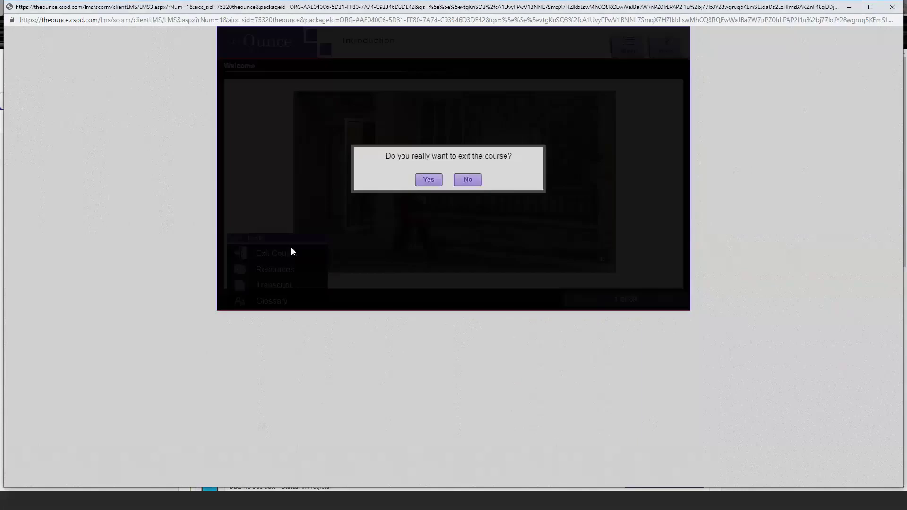
left_click(428, 181)
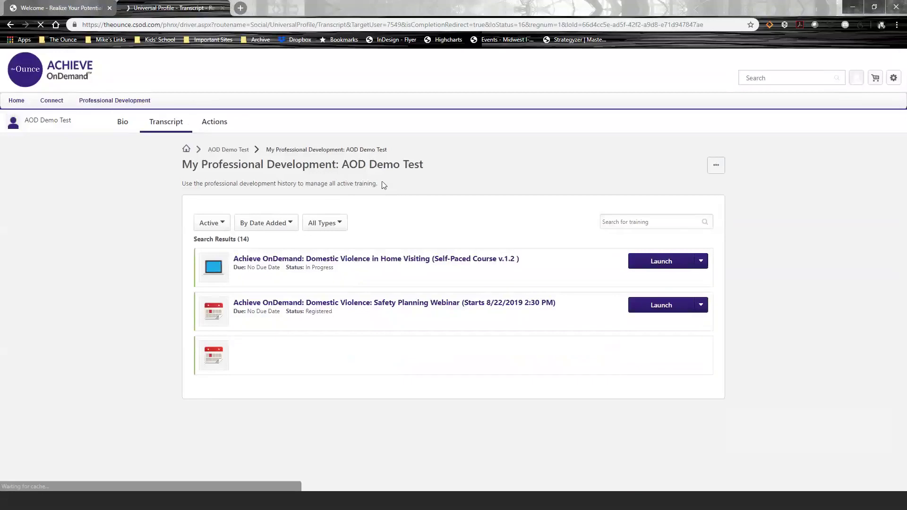
Launch the Challenges in Home Visiting: Substance Abuse self-paced course from the transcript, resuming at the last visited page.
scroll(392, 189, "down", 6)
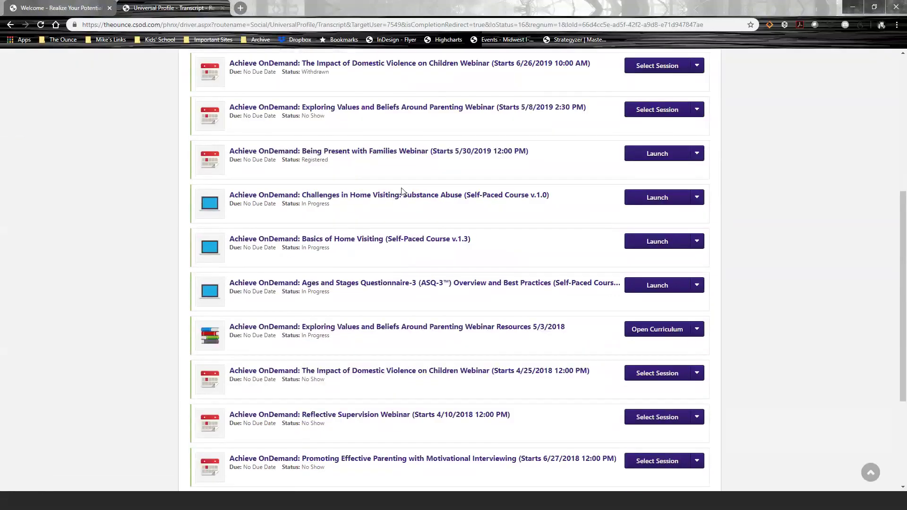
scroll(325, 175, "up", 4)
scroll(325, 175, "down", 7)
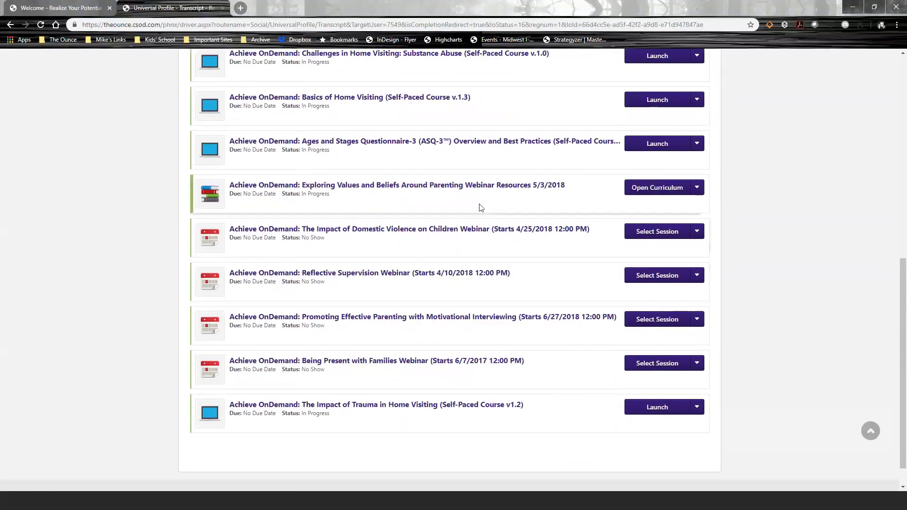
scroll(542, 168, "up", 1)
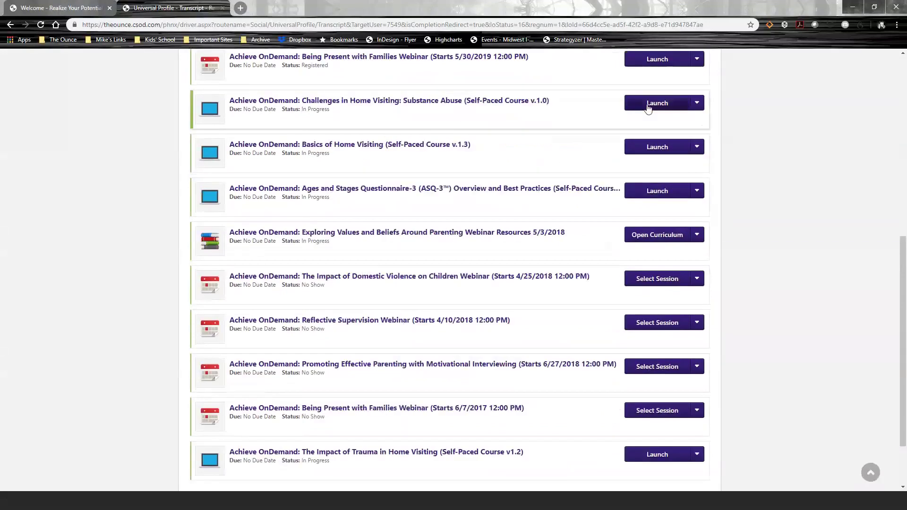
left_click(648, 107)
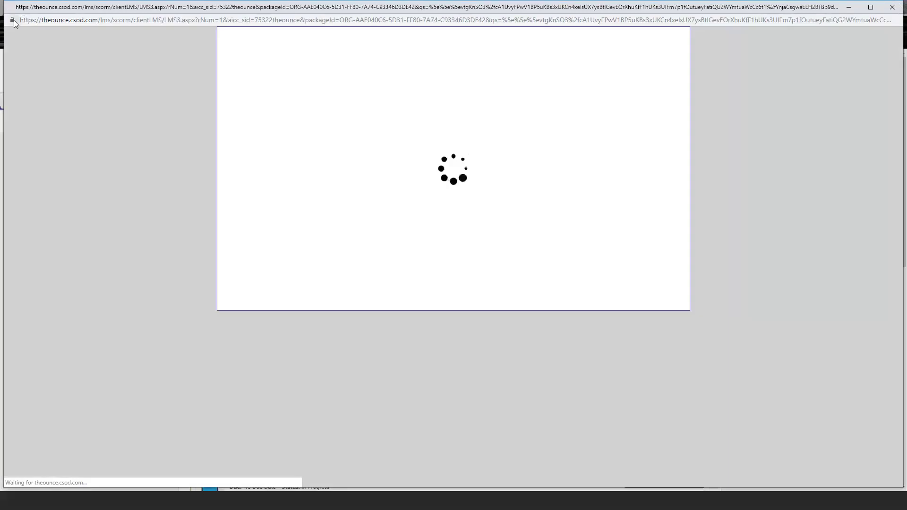
left_click(12, 20)
left_click(177, 192)
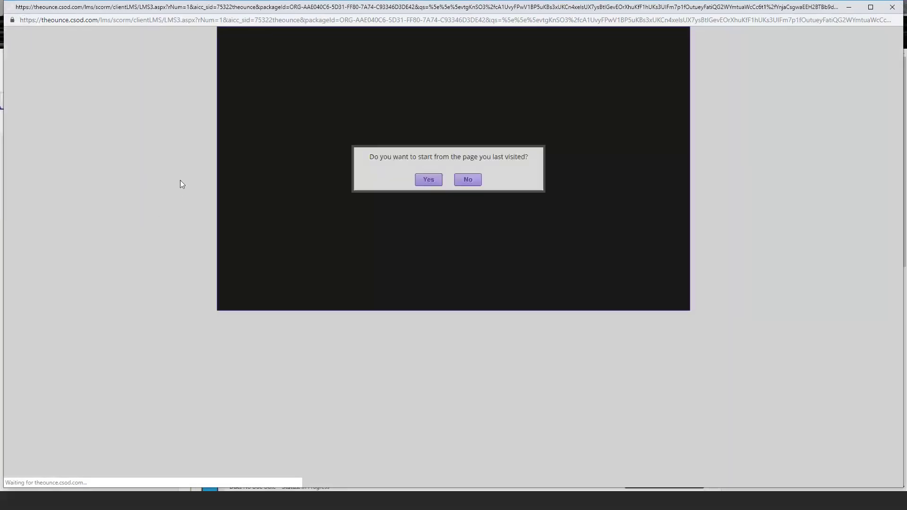
left_click(429, 179)
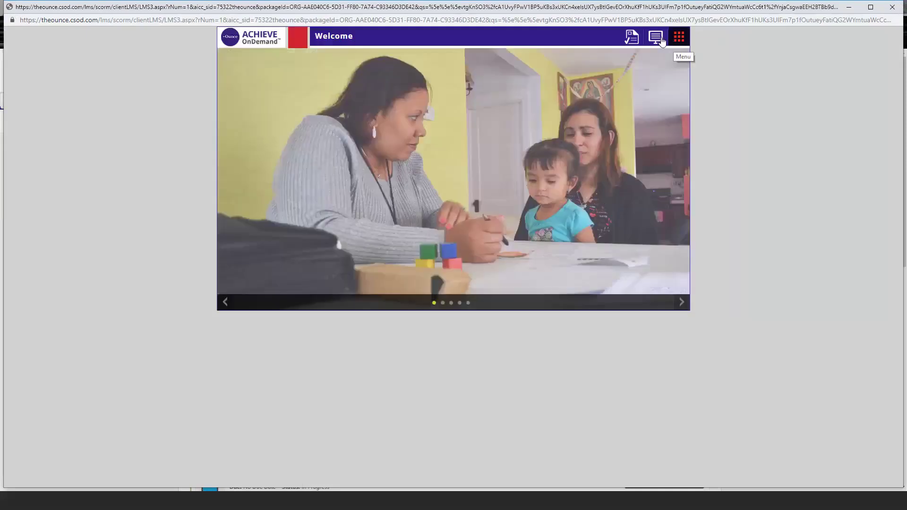
Start the Welcome & Introduction module from the course dashboard and pause the Welcome page's playback.
left_click(656, 38)
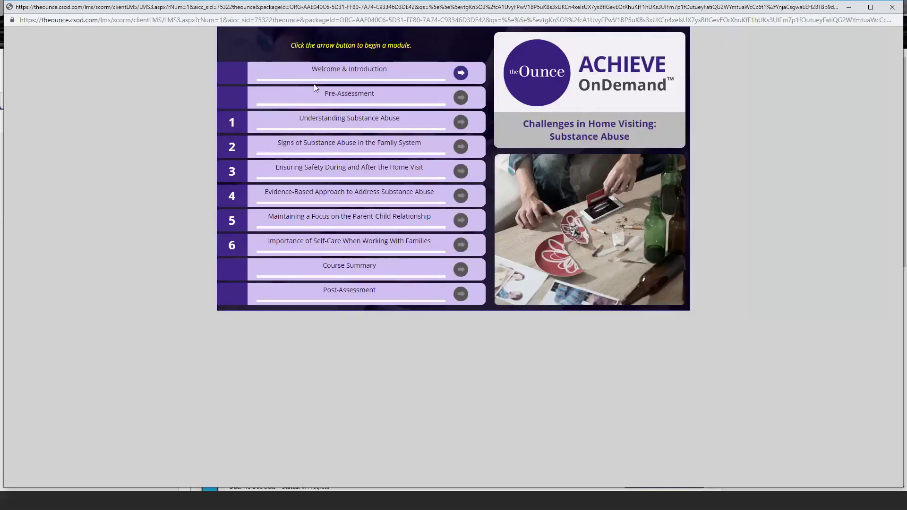
left_click(460, 75)
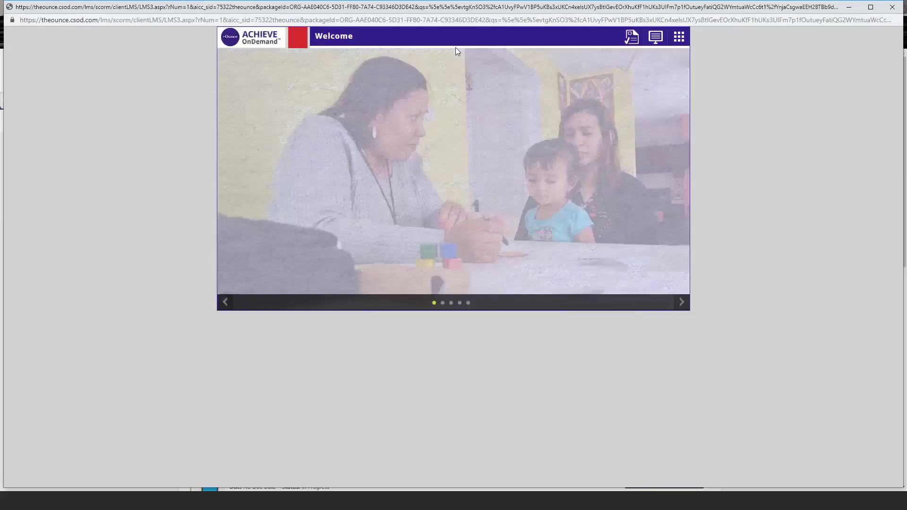
left_click(677, 42)
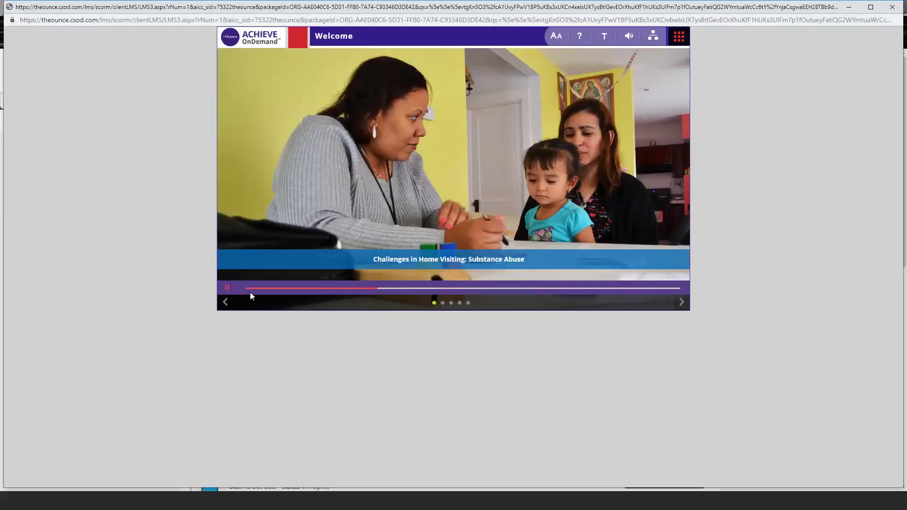
left_click(227, 287)
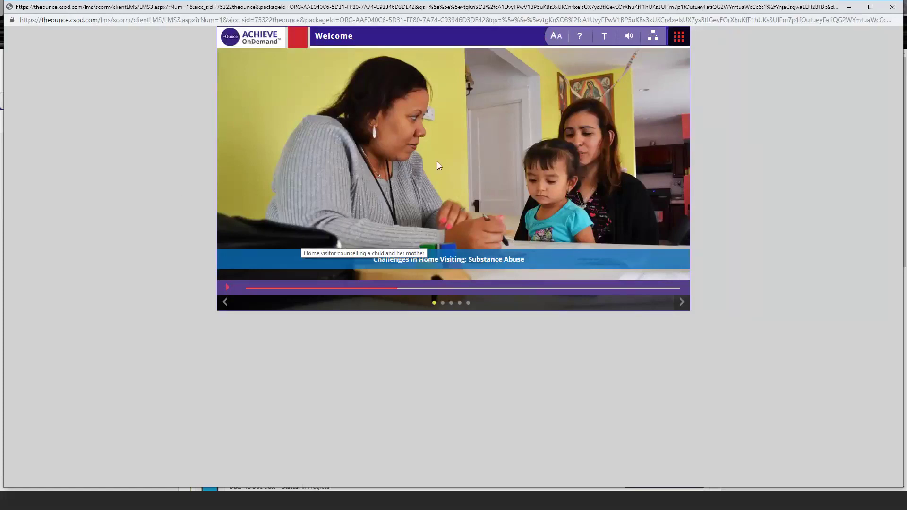
View the substance abuse course's Reflective Worksheet and close it again.
left_click(679, 41)
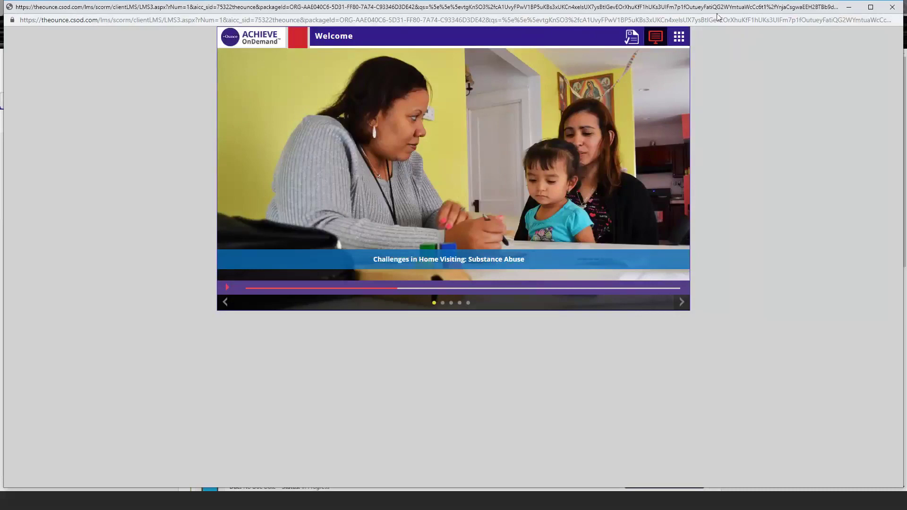
left_click(631, 37)
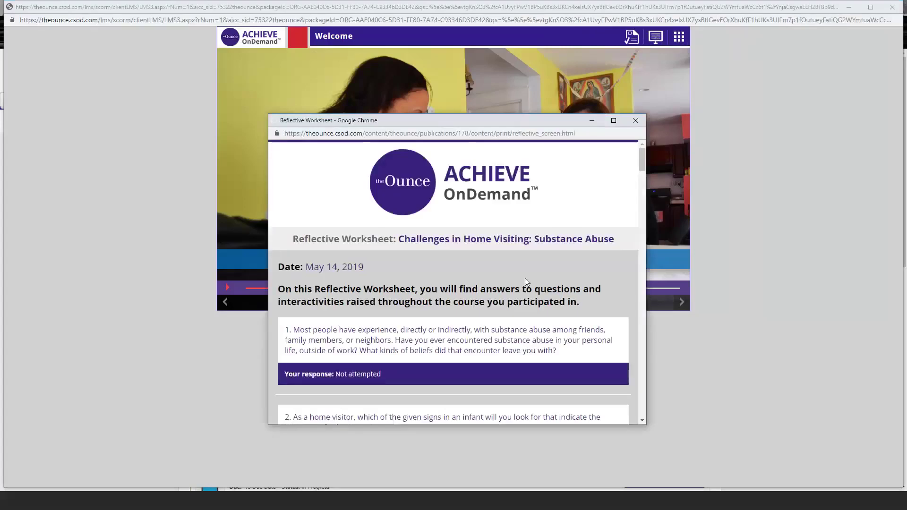
left_click(635, 120)
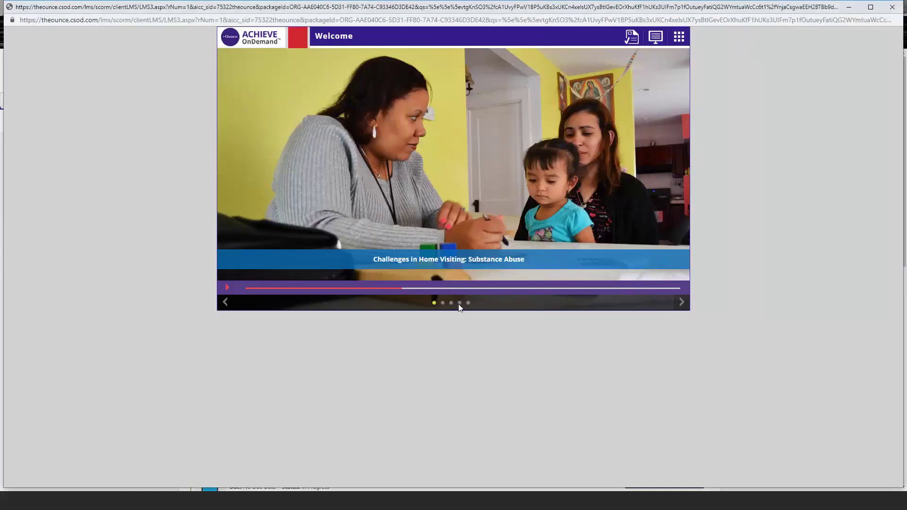
View the course's Help reference and its Glossary, closing each one.
left_click(677, 38)
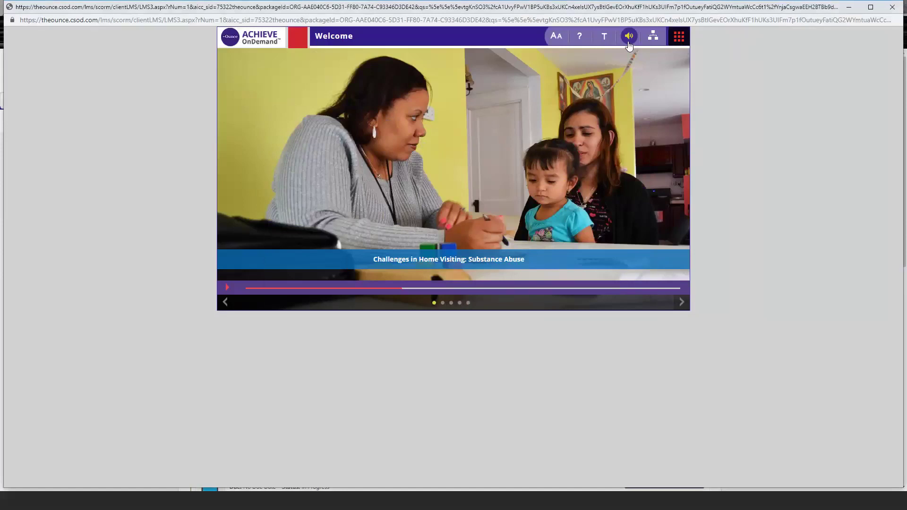
left_click(580, 36)
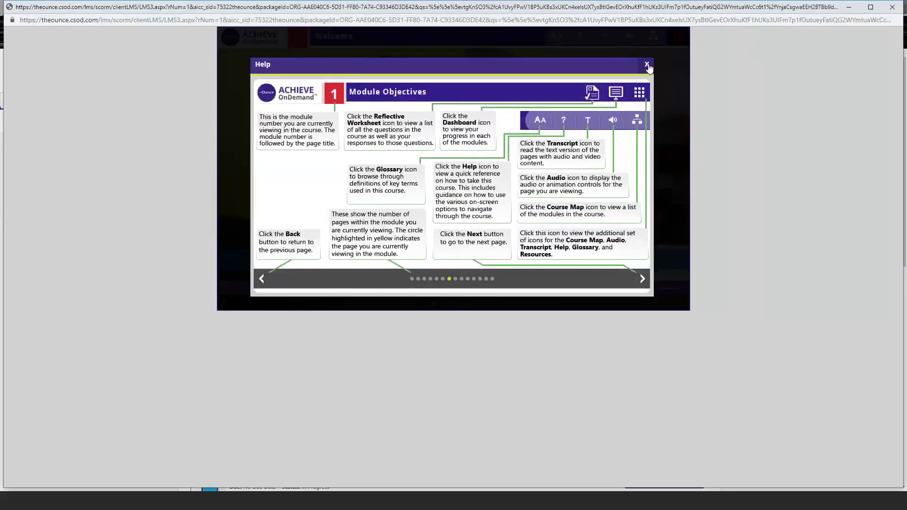
left_click(646, 63)
left_click(553, 35)
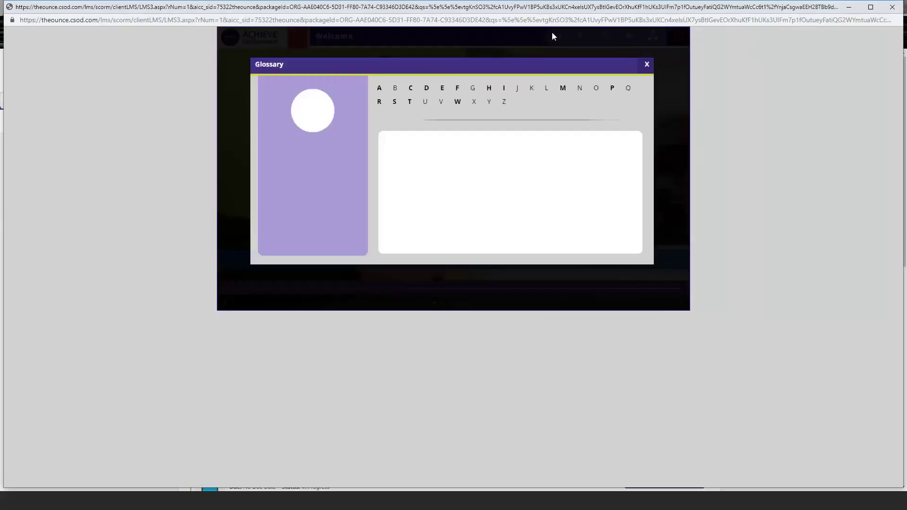
left_click(646, 65)
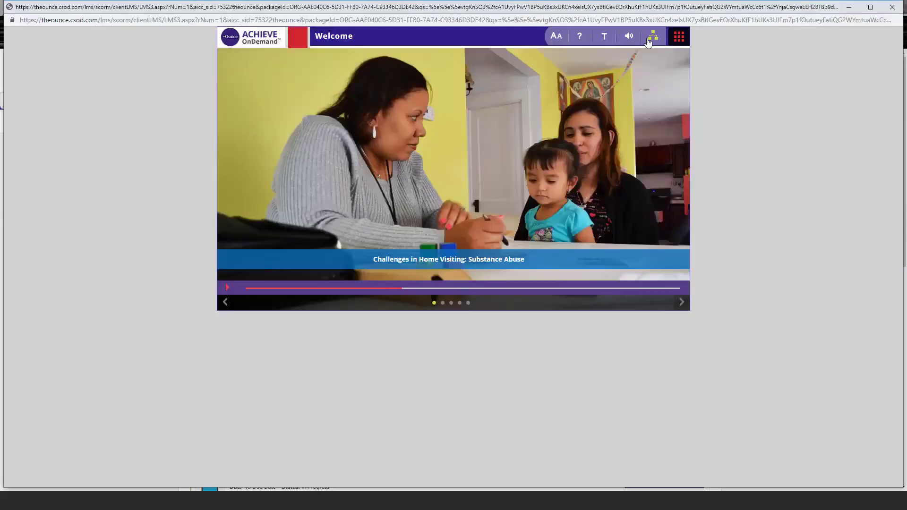
Look over the course map's list of modules and return to the course dashboard.
left_click(654, 40)
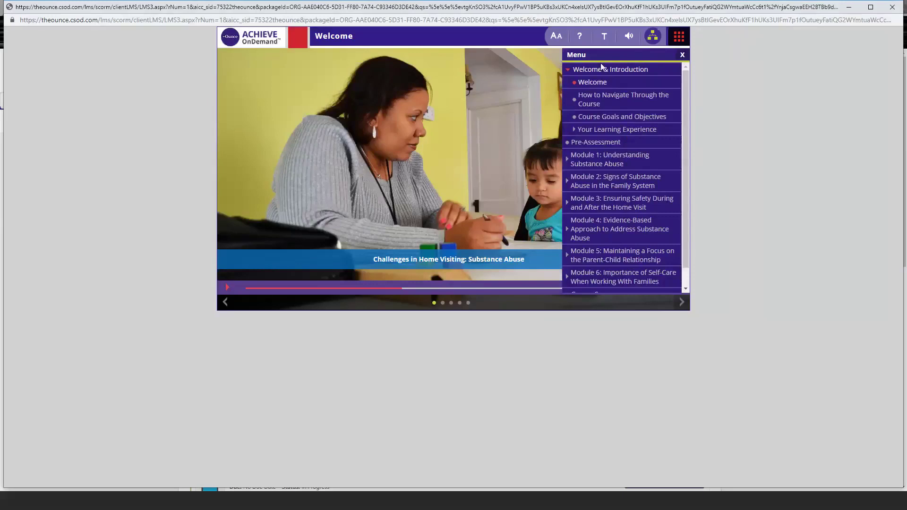
left_click(654, 37)
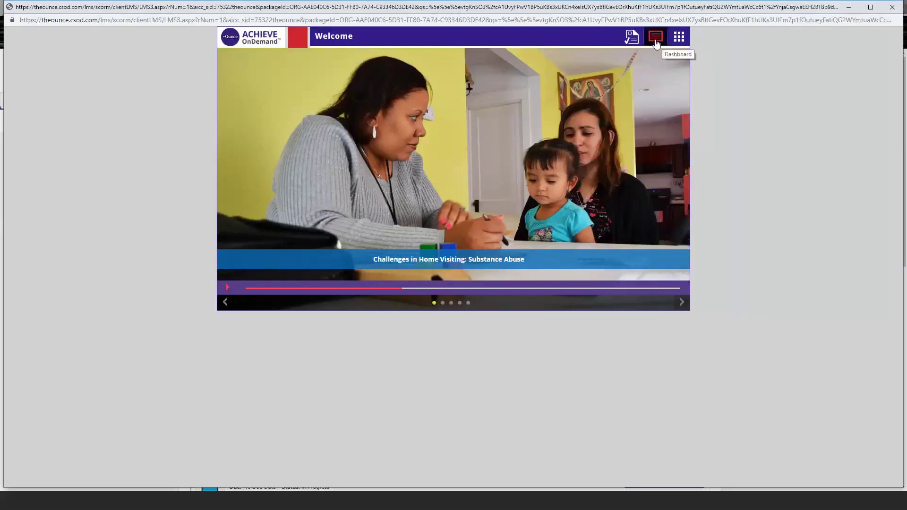
left_click(656, 38)
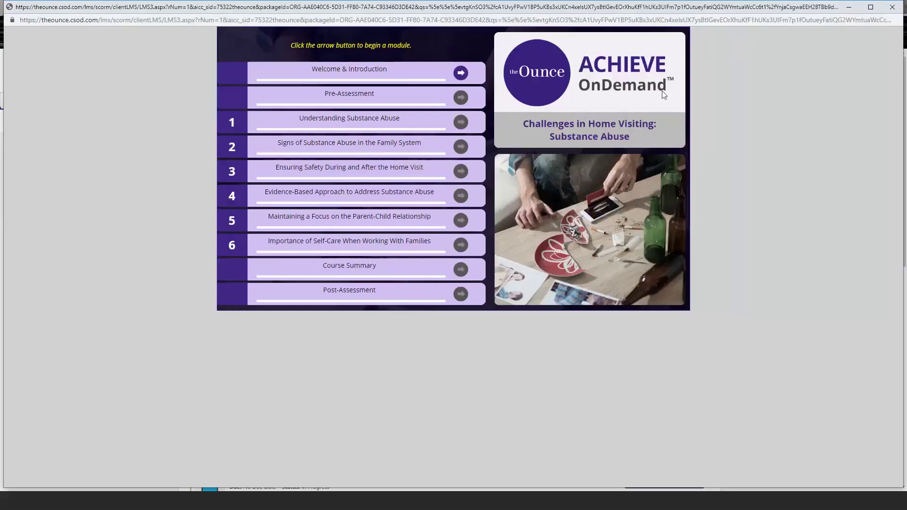
Close the course window and return to the Achieve OnDemand home dashboard.
left_click(891, 9)
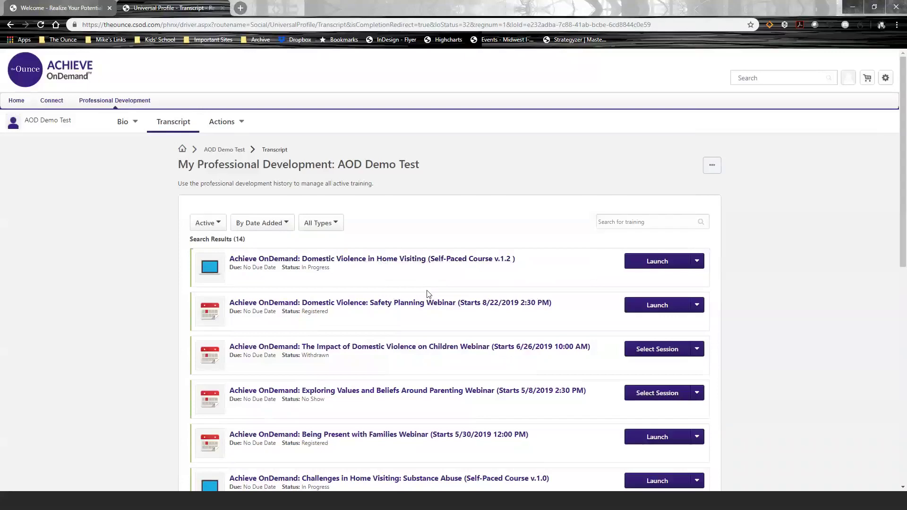
left_click(15, 102)
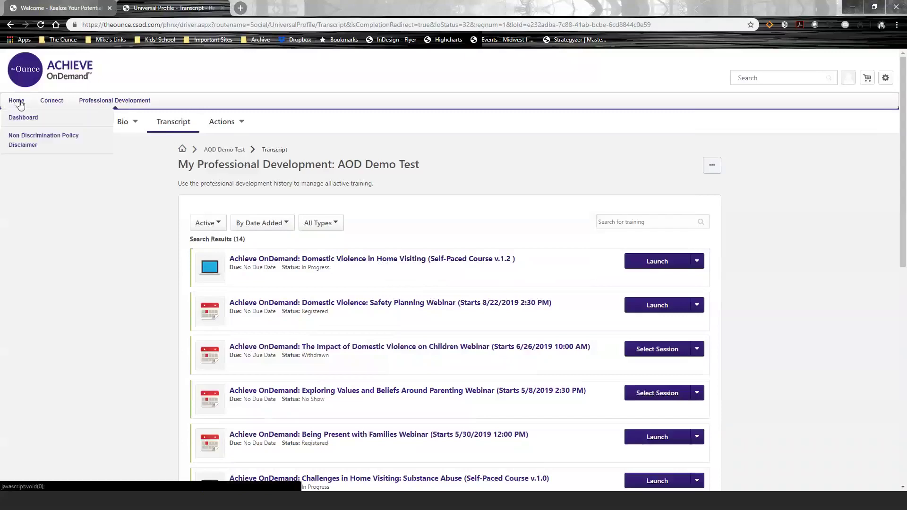
left_click(24, 118)
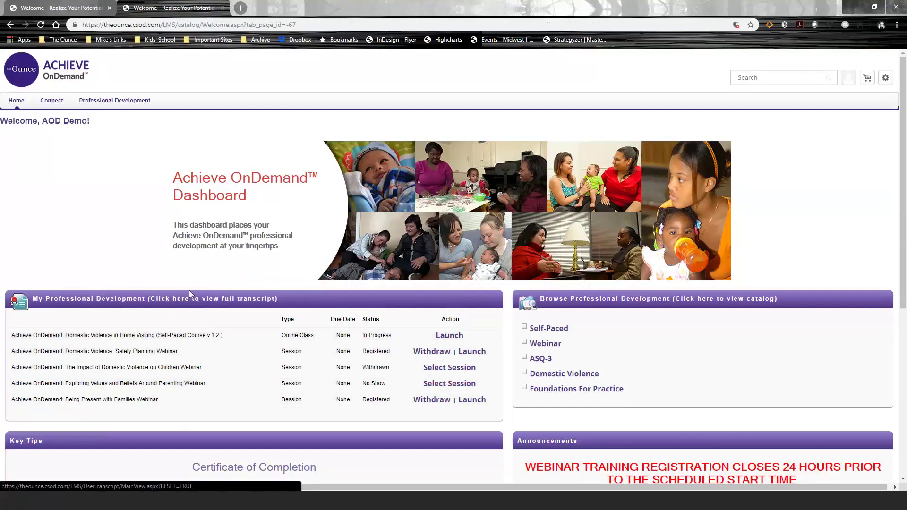
Open the My Professional Development transcript and filter it to show completed training.
mouse_move(108, 101)
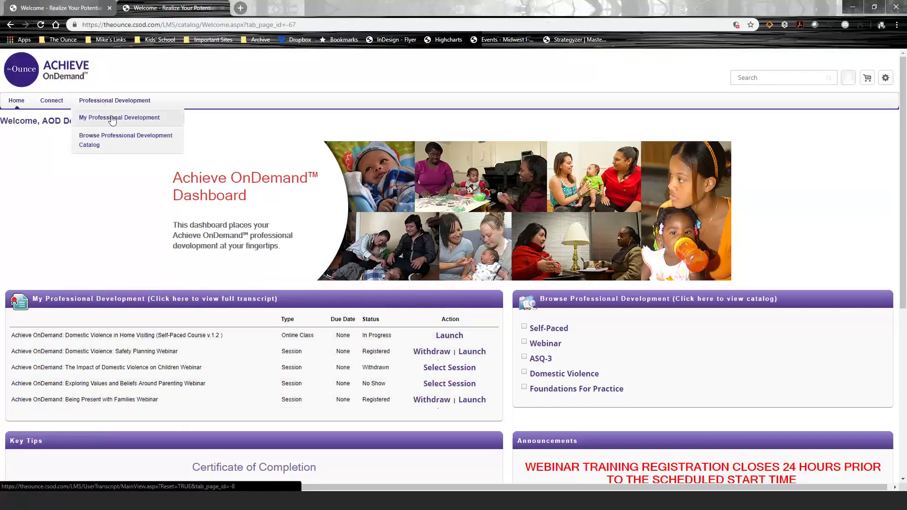
left_click(112, 118)
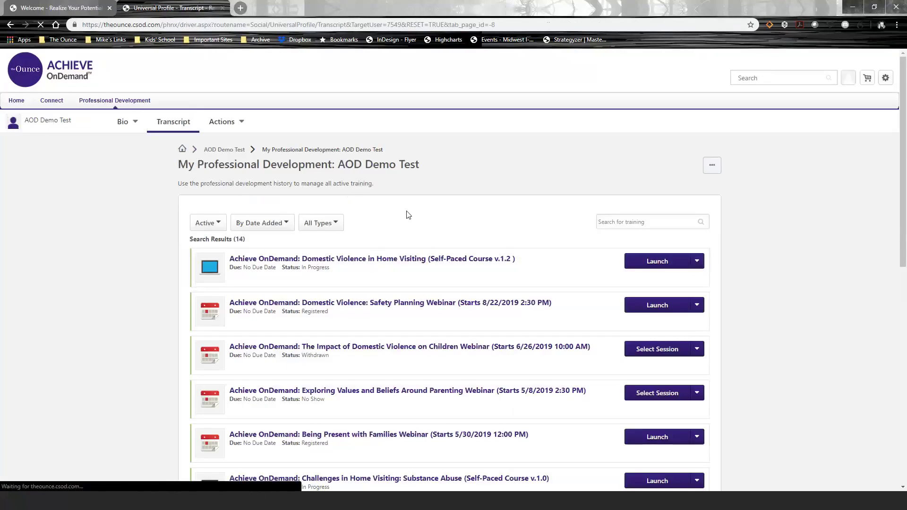
scroll(409, 214, "down", 4)
scroll(408, 215, "down", 5)
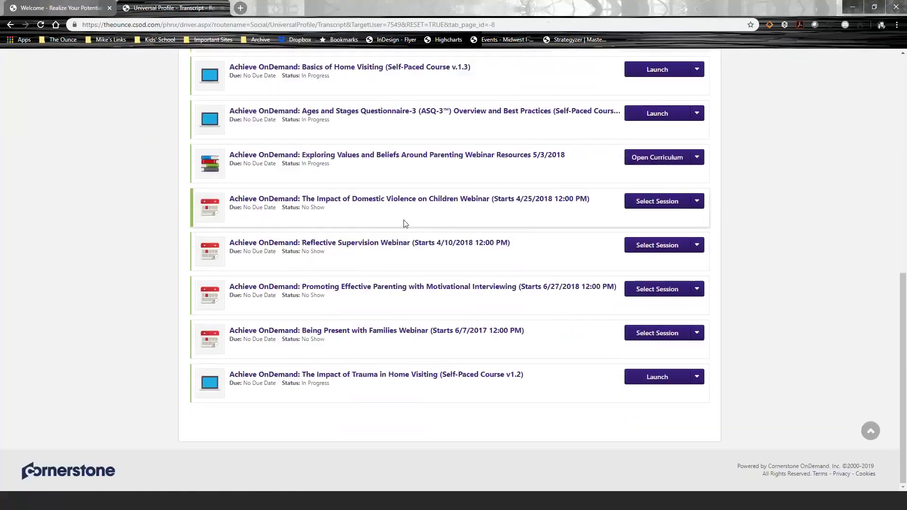
scroll(405, 222, "up", 4)
scroll(404, 223, "up", 4)
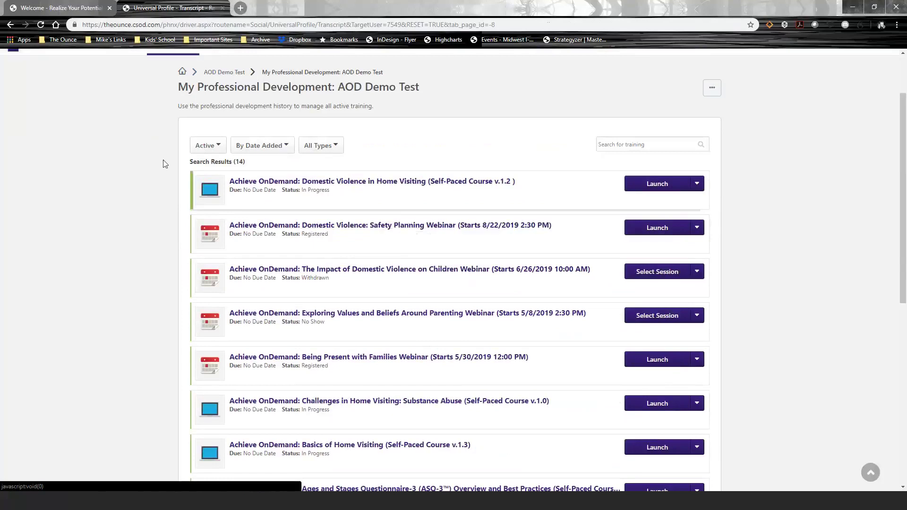
left_click(210, 150)
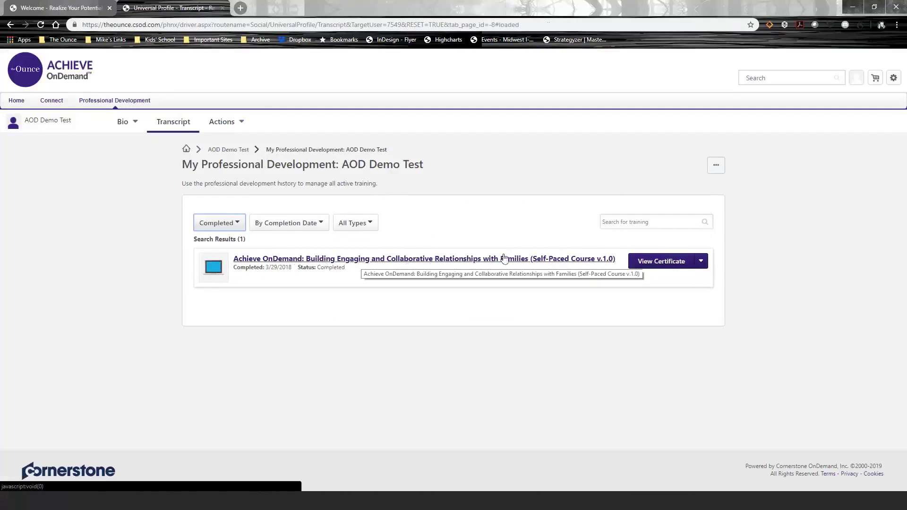
View the Certificate of Completion for the completed Building Engaging and Collaborative Relationships with Families course in an enlarged window, and close it.
left_click(661, 264)
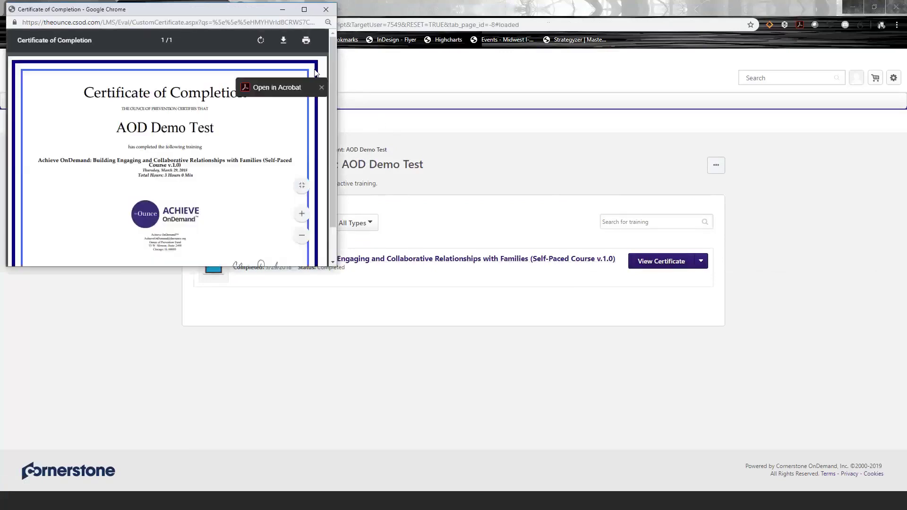
left_click_drag(177, 7, 366, 82)
left_click_drag(525, 340, 668, 394)
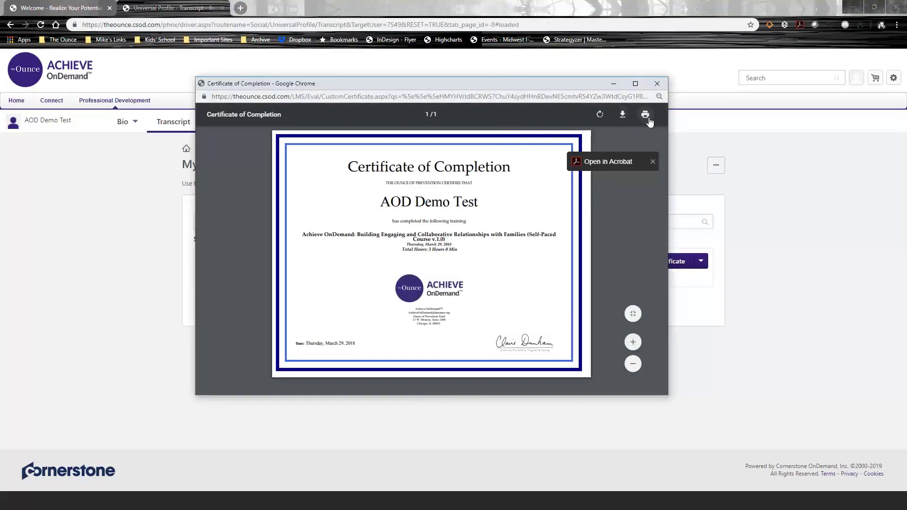
left_click(657, 83)
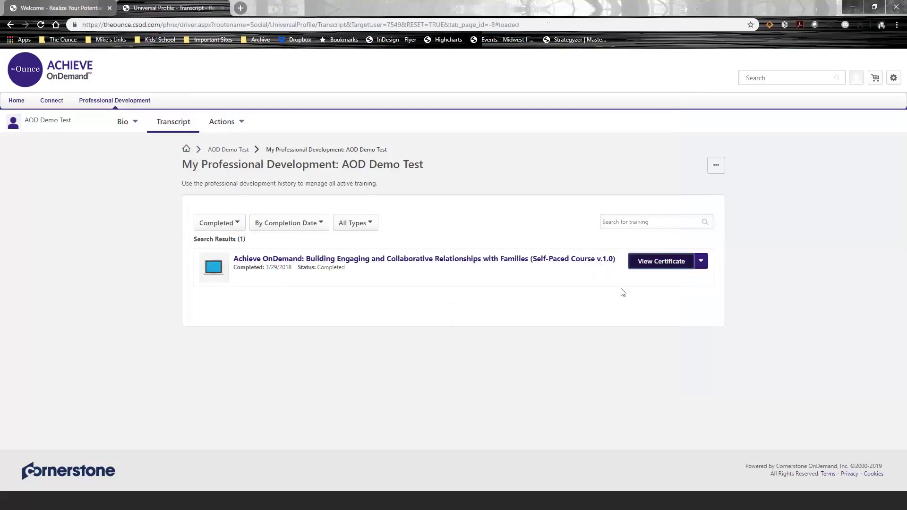
Relaunch the completed Building Engaging and Collaborative Relationships with Families course from the last visited page, and close it to return to the transcript.
left_click(701, 264)
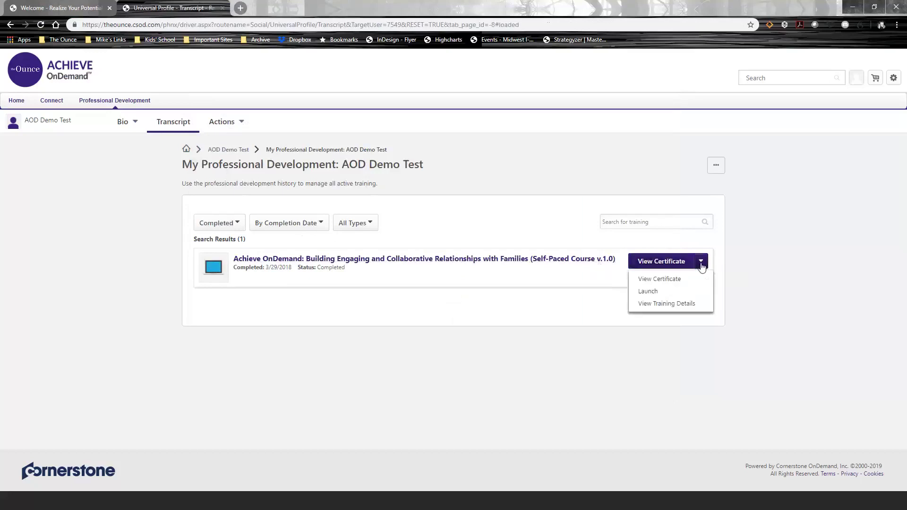
left_click(651, 291)
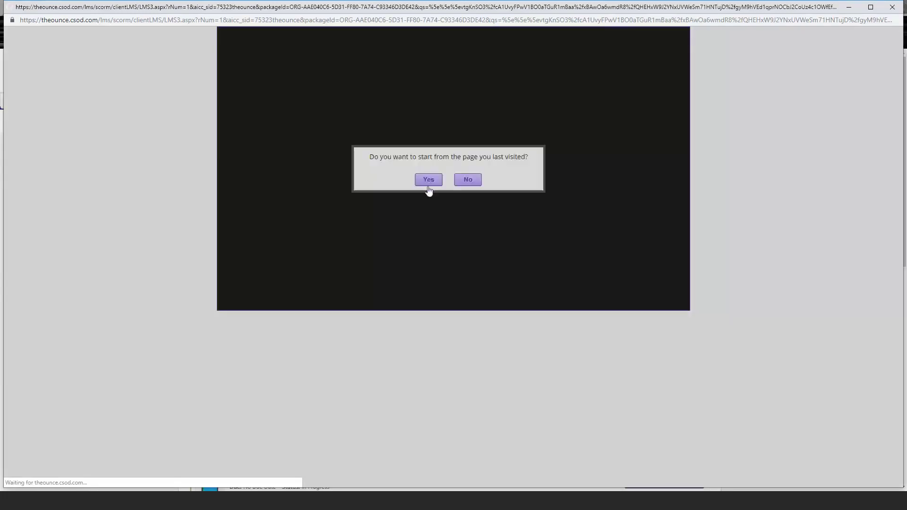
left_click(428, 181)
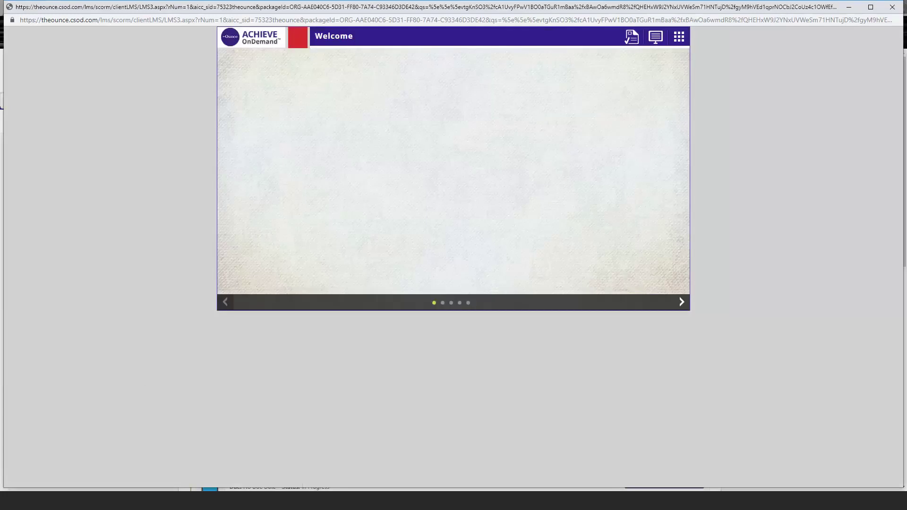
left_click(892, 7)
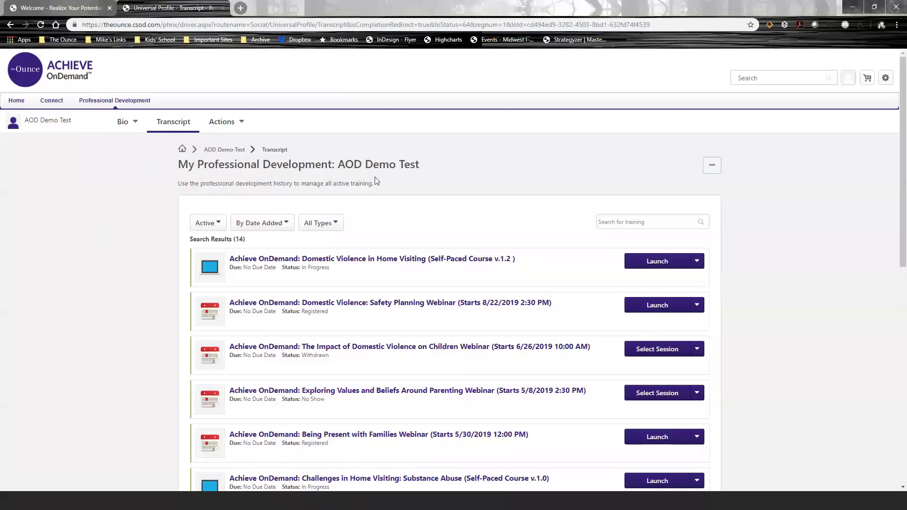
scroll(375, 179, "down", 4)
scroll(382, 187, "up", 4)
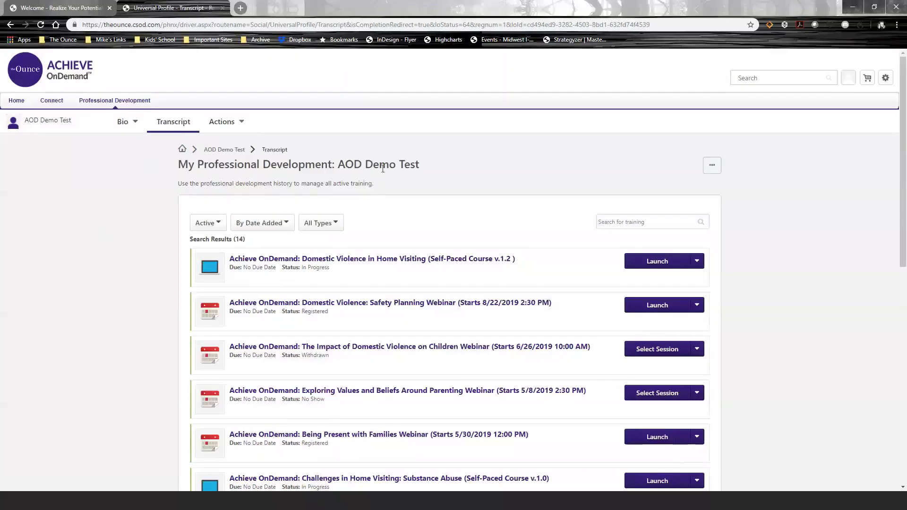